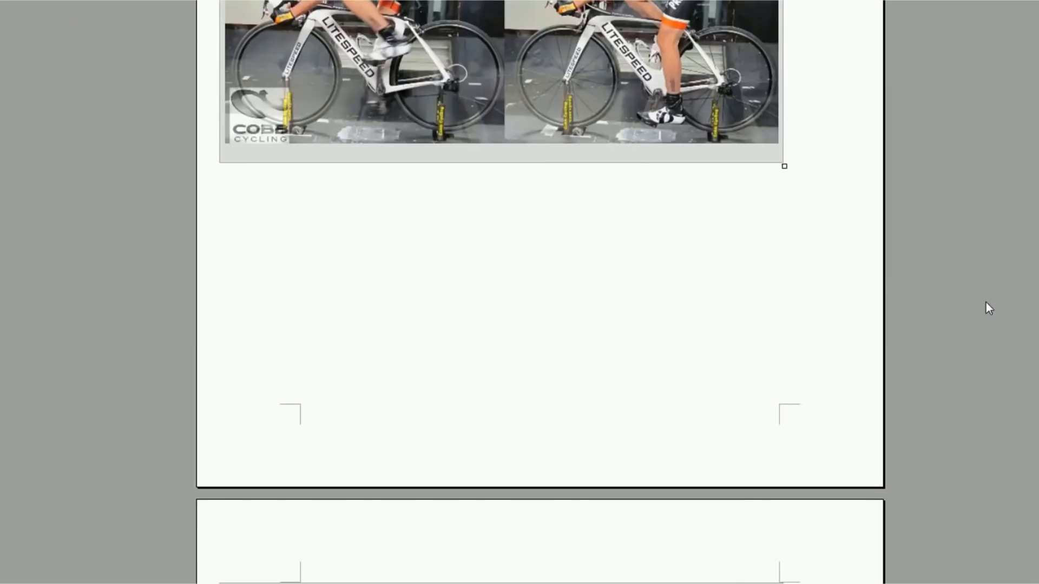
{"action": "scroll", "coordinate": [1011, 365], "scroll_direction": "down", "scroll_amount": 5}
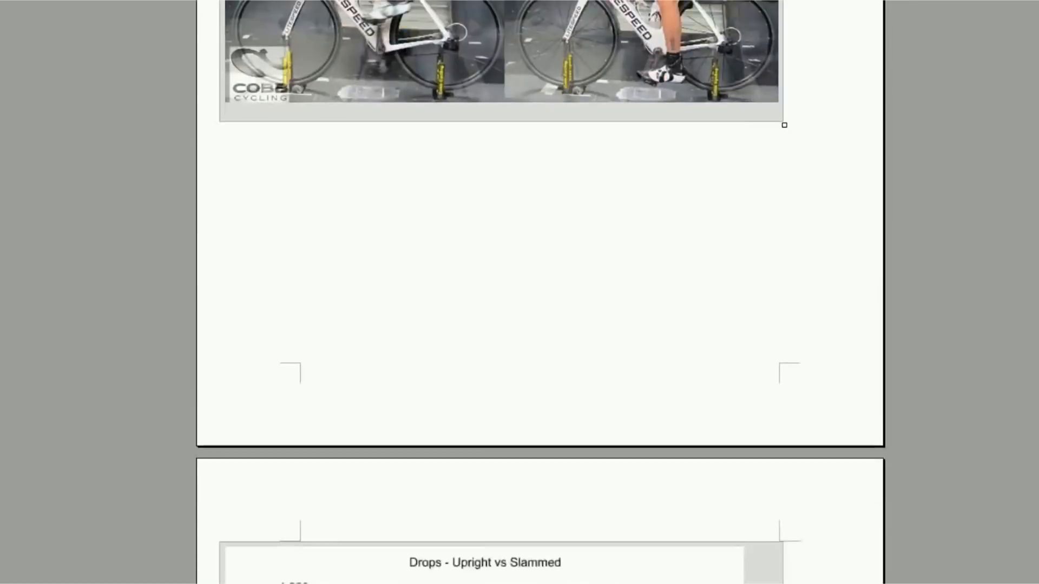
{"action": "scroll", "coordinate": [1011, 366], "scroll_direction": "down", "scroll_amount": 5}
{"action": "scroll", "coordinate": [540, 366], "scroll_direction": "down", "scroll_amount": 3}
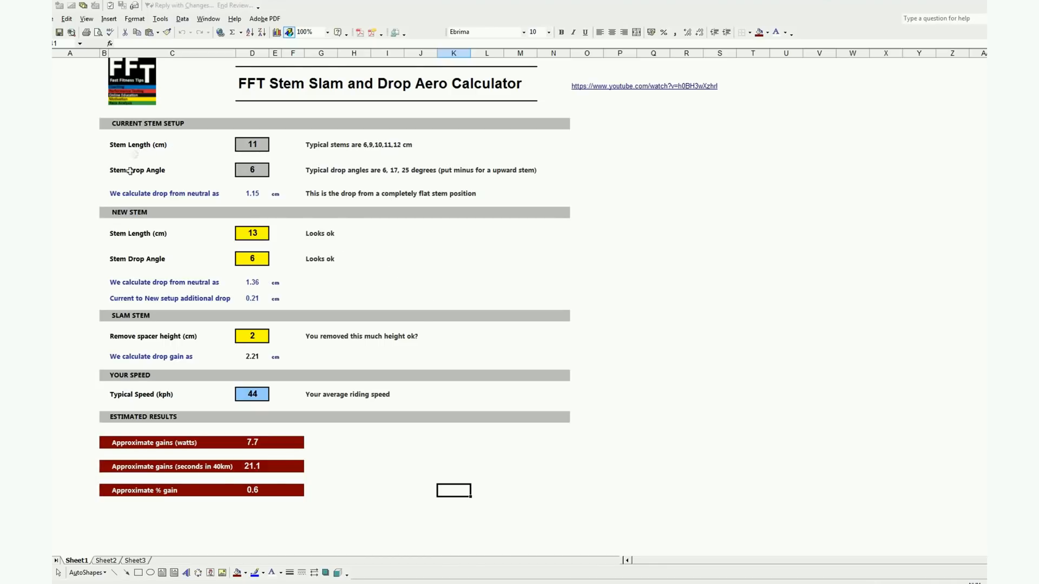
- Enter the current stem as 9 cm length with a 5° drop angle
{"action": "left_click", "coordinate": [251, 145]}
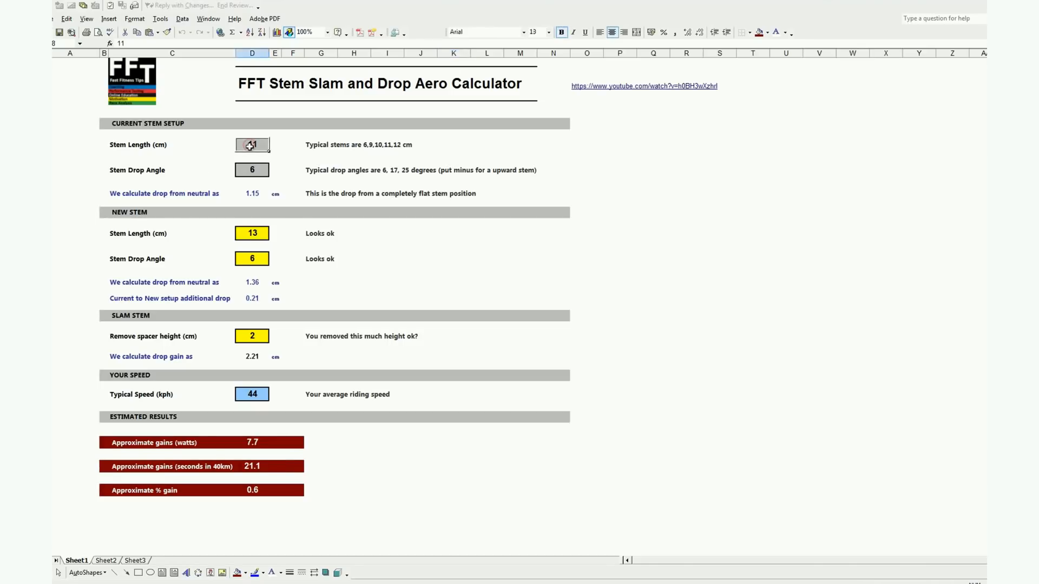
{"action": "type", "text": "9"}
{"action": "left_click", "coordinate": [310, 189]}
{"action": "left_click", "coordinate": [255, 170]}
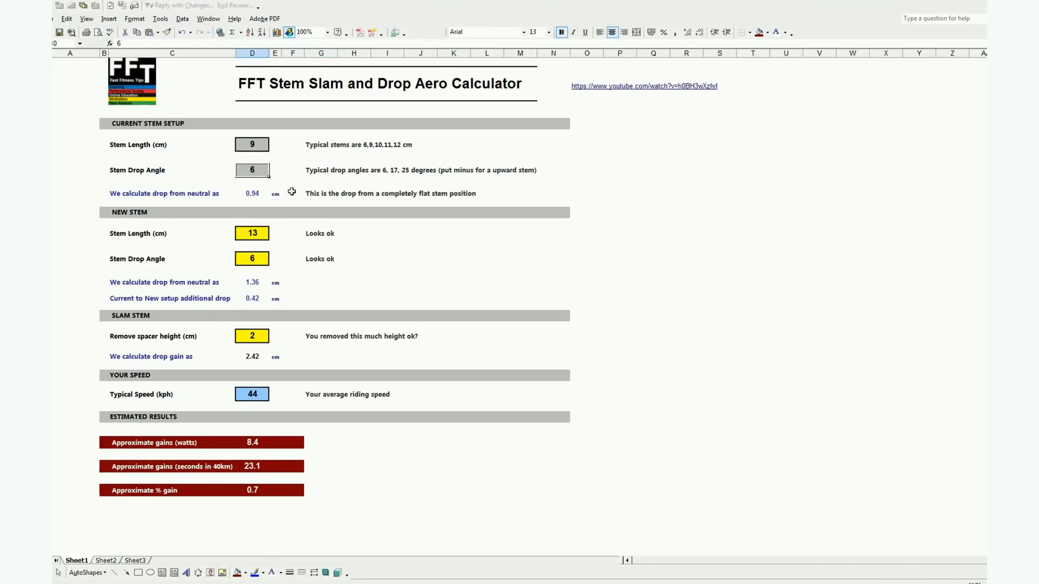
{"action": "type", "text": "5"}
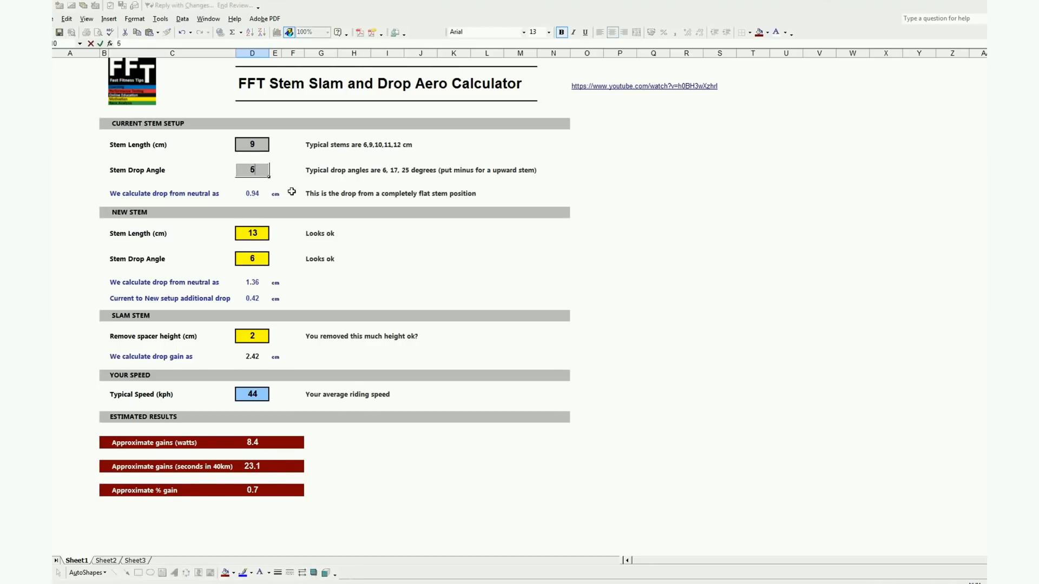
{"action": "left_click", "coordinate": [340, 235]}
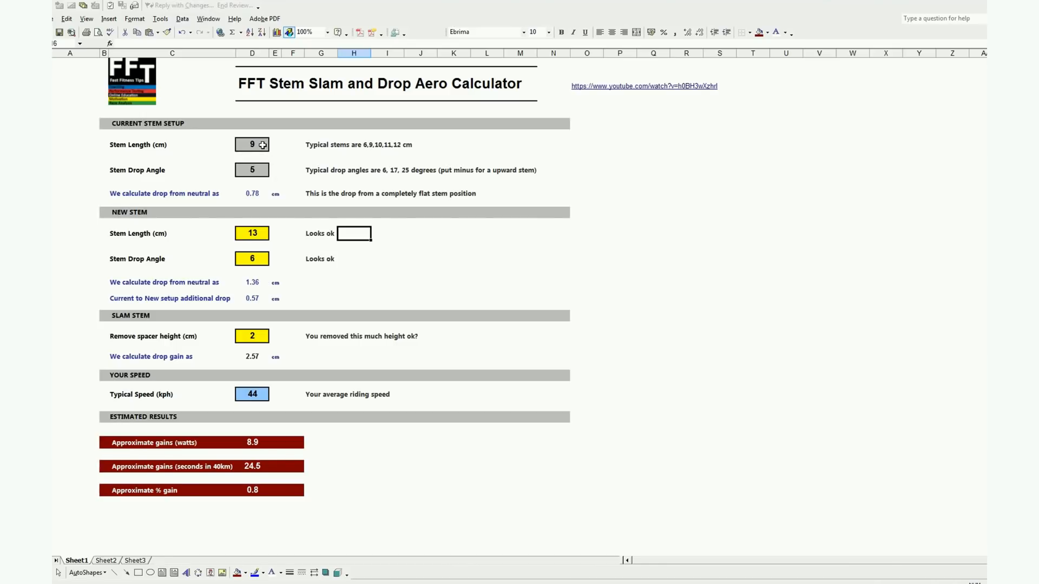
{"action": "left_click", "coordinate": [308, 299]}
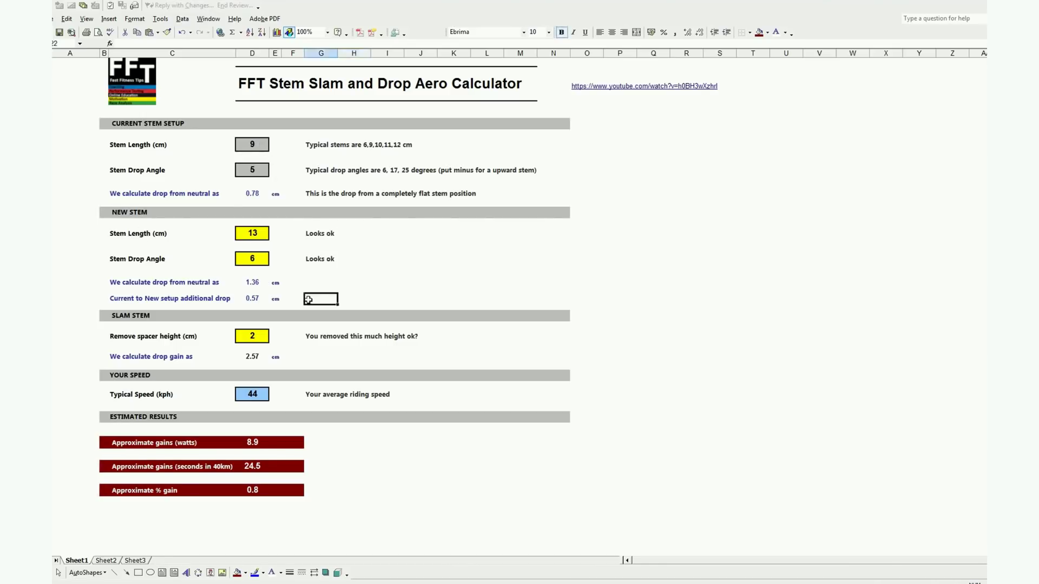
- Enter the new stem as 11 cm length with a 17° drop angle, giving 15.4 W gain
{"action": "left_click", "coordinate": [245, 234]}
{"action": "type", "text": "11"}
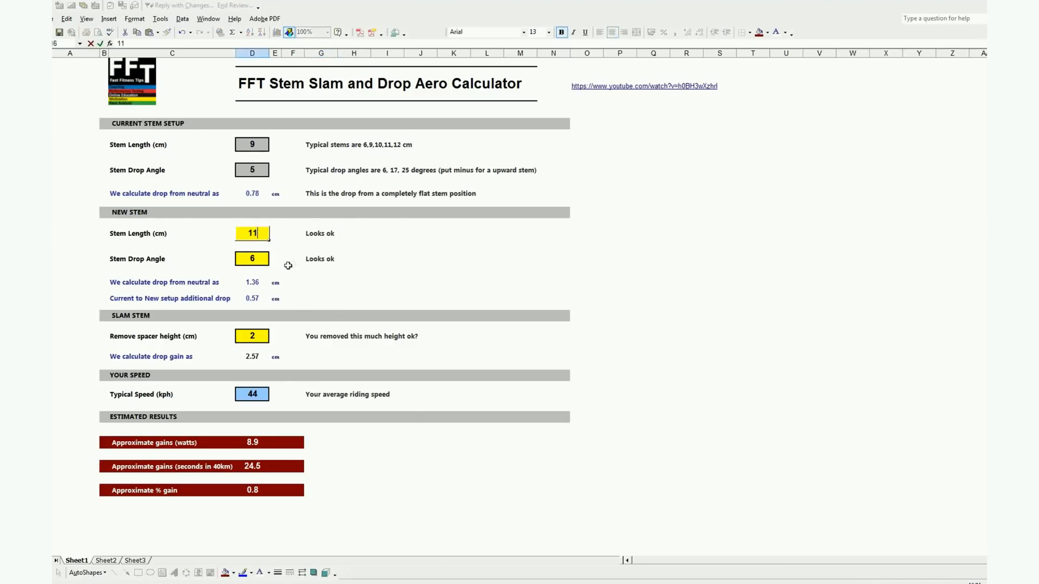
{"action": "left_click", "coordinate": [256, 258]}
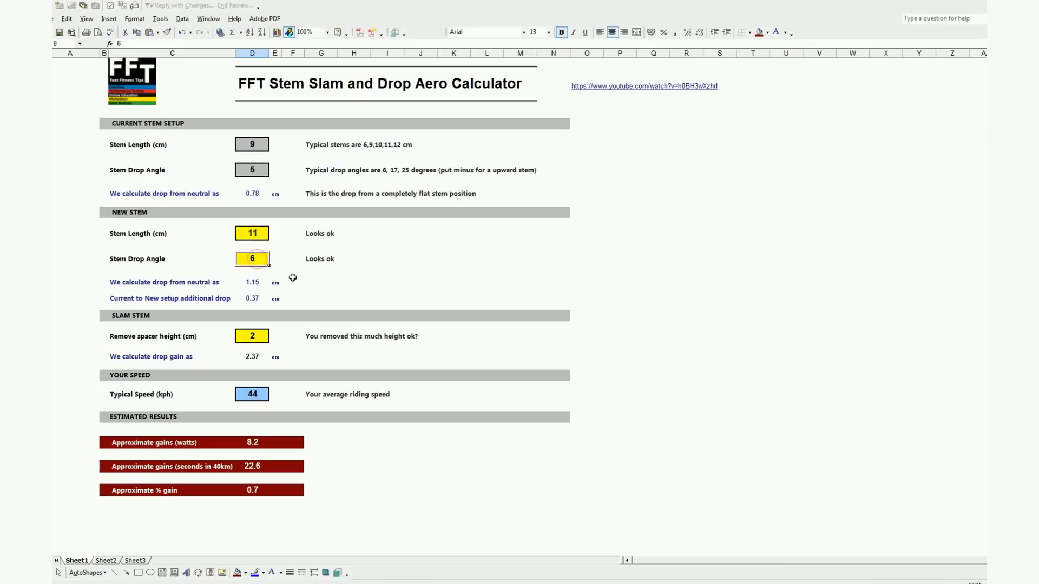
{"action": "type", "text": "17"}
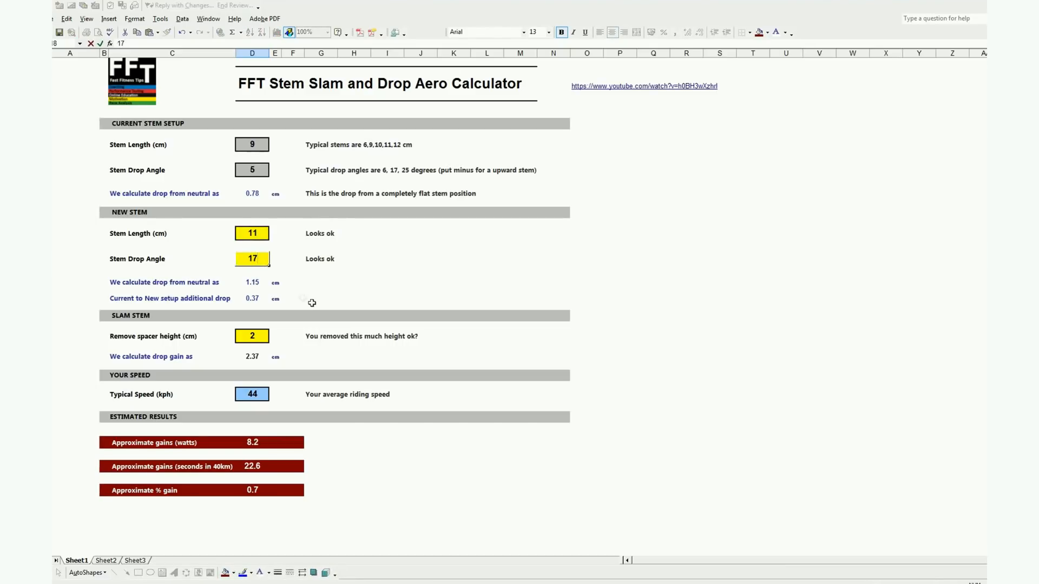
{"action": "left_click", "coordinate": [313, 301]}
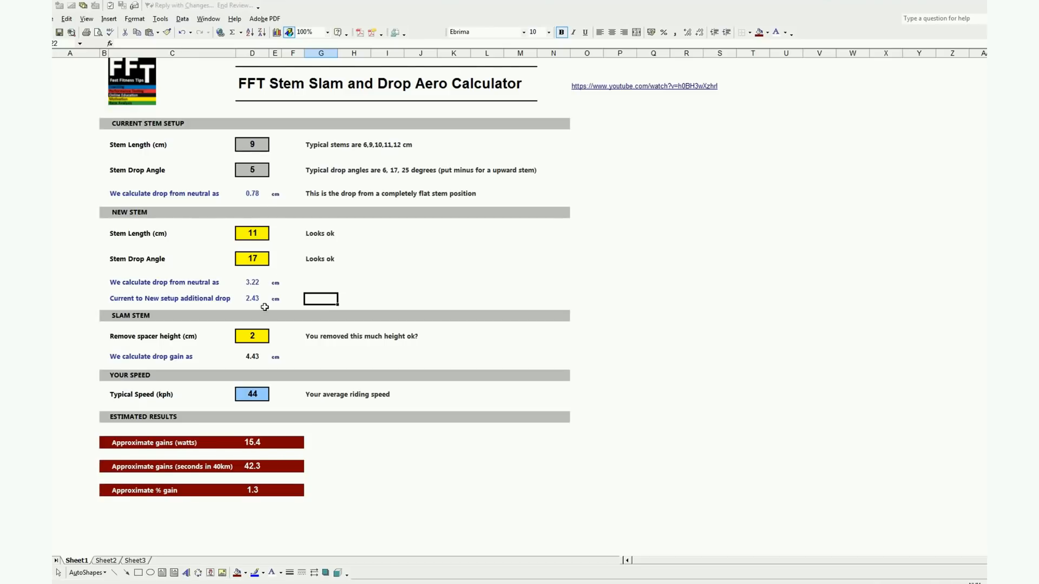
- Test a 0° current drop angle, then restore it to 5°
{"action": "left_click", "coordinate": [255, 170]}
{"action": "type", "text": "0"}
{"action": "key", "text": "Return"}
{"action": "left_click", "coordinate": [262, 171]}
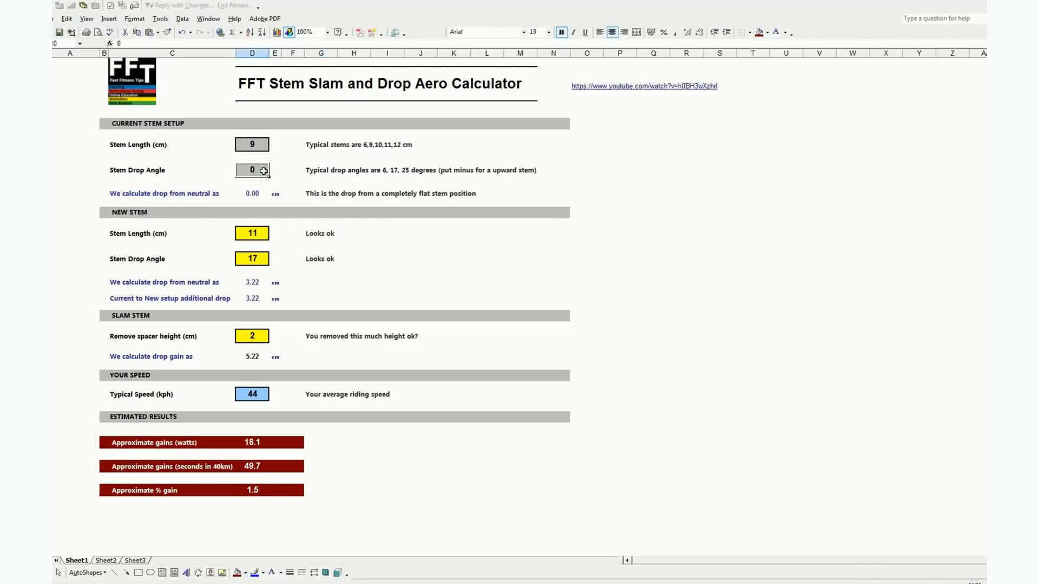
{"action": "type", "text": "5"}
{"action": "left_click", "coordinate": [349, 273]}
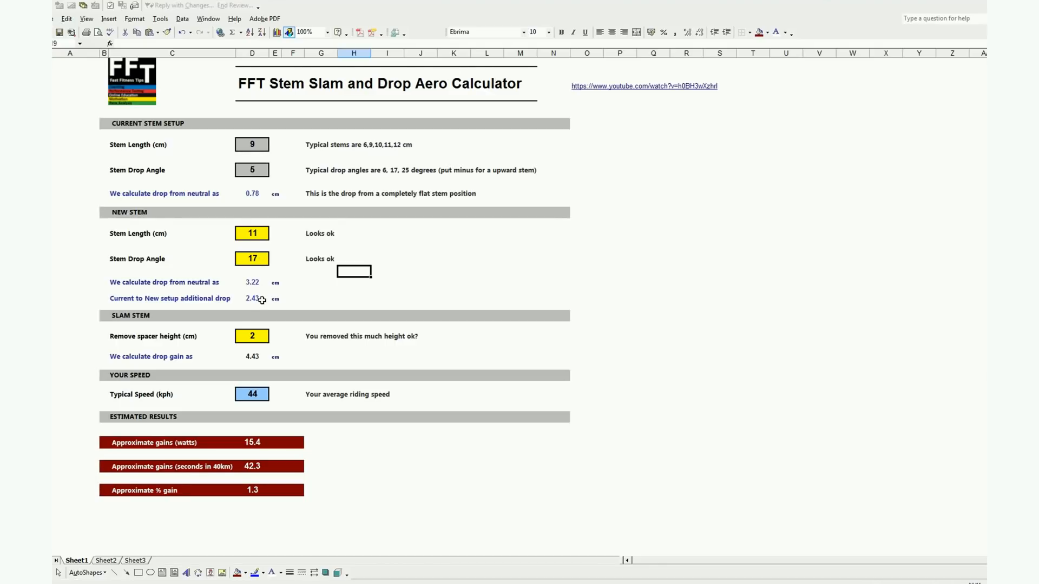
- Set the removed spacer height to 3 cm, estimating 18.8 W and 51.8 seconds gained
{"action": "left_click", "coordinate": [259, 341]}
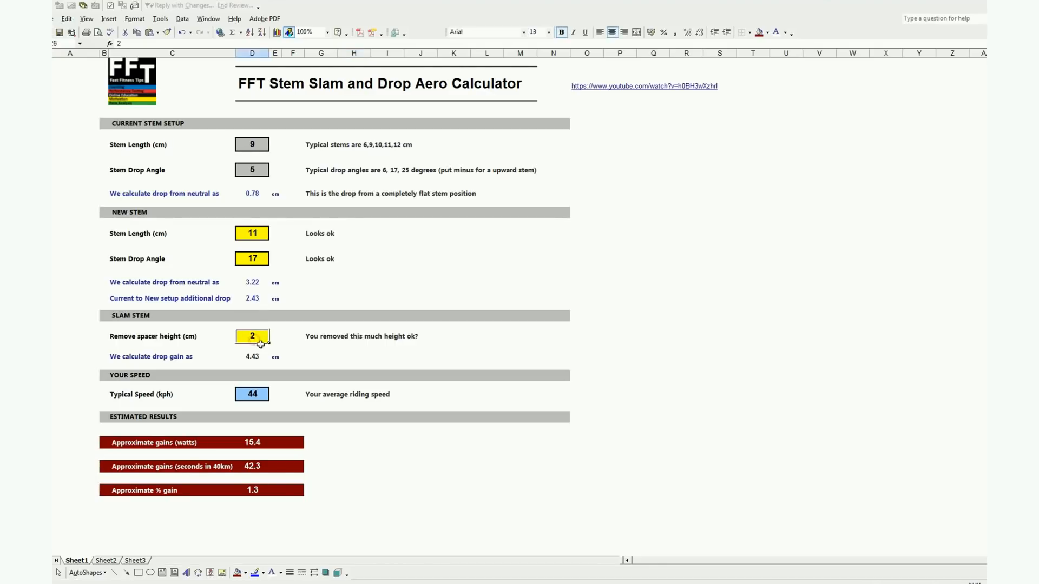
{"action": "type", "text": "3"}
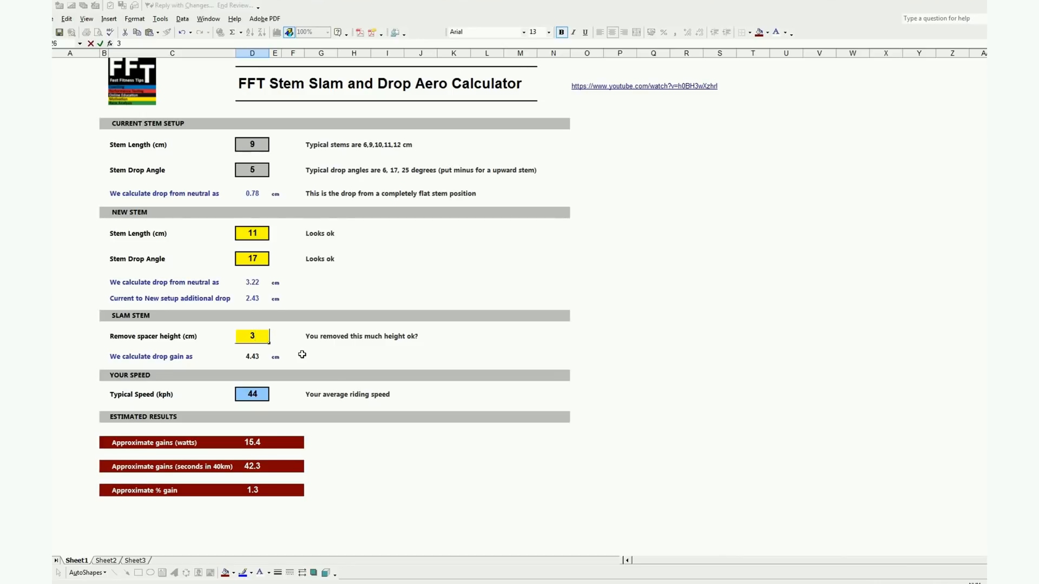
{"action": "left_click", "coordinate": [302, 355]}
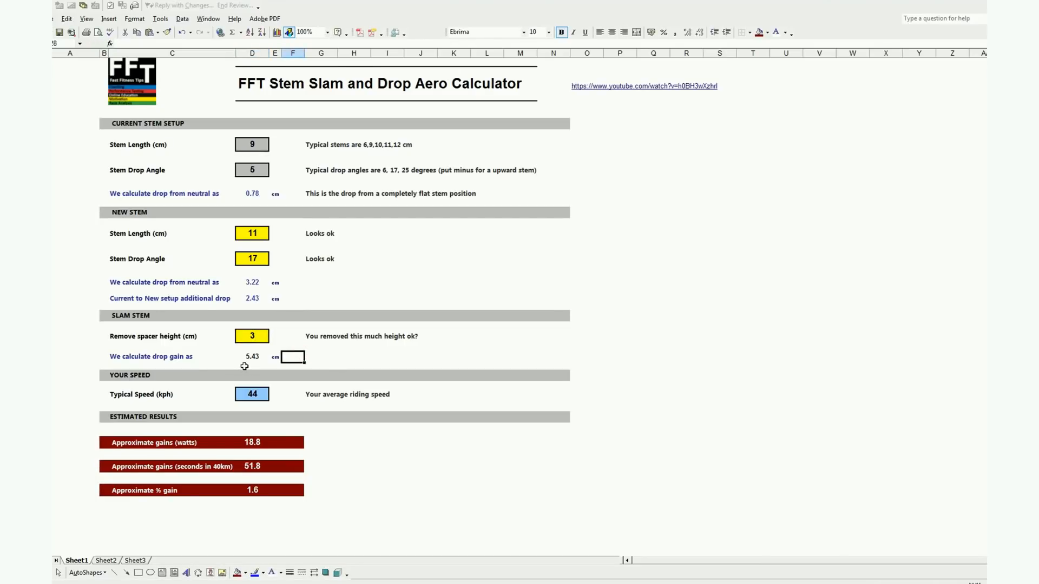
{"action": "left_click", "coordinate": [352, 372]}
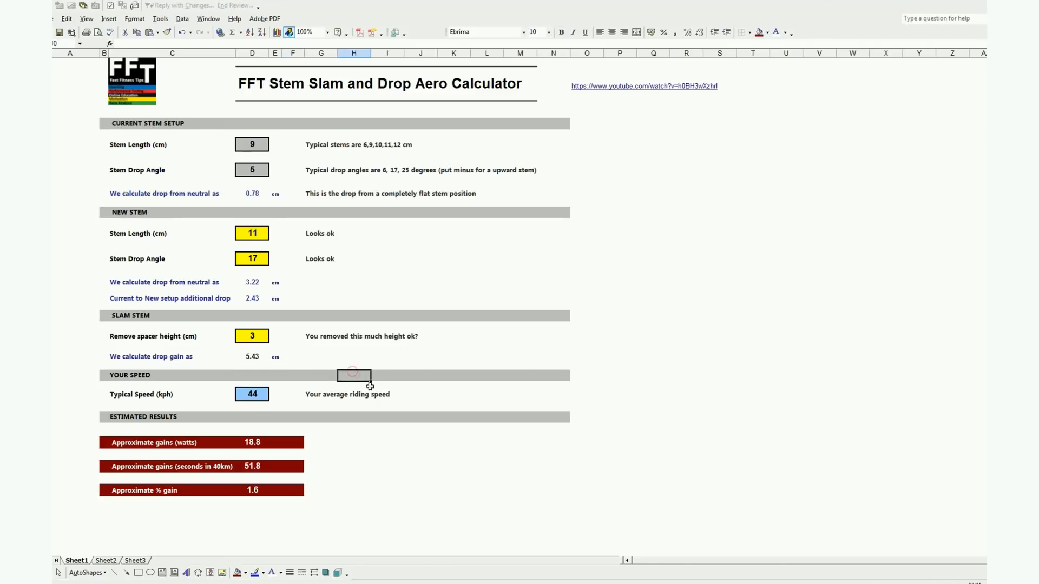
{"action": "left_click", "coordinate": [249, 395]}
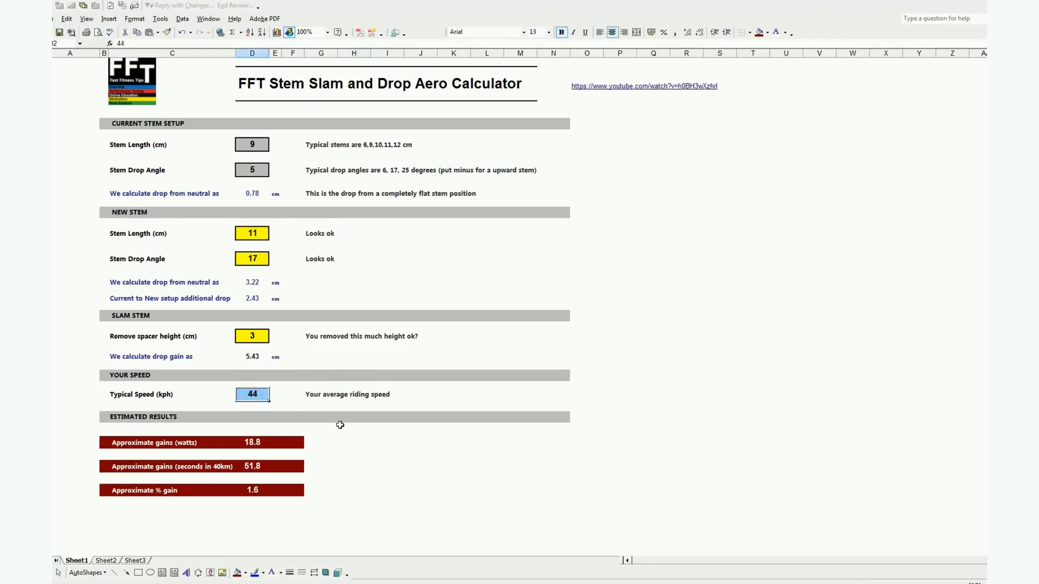
{"action": "type", "text": "30"}
- Set the typical speed to 30 kph and review the result
{"action": "left_click", "coordinate": [372, 429]}
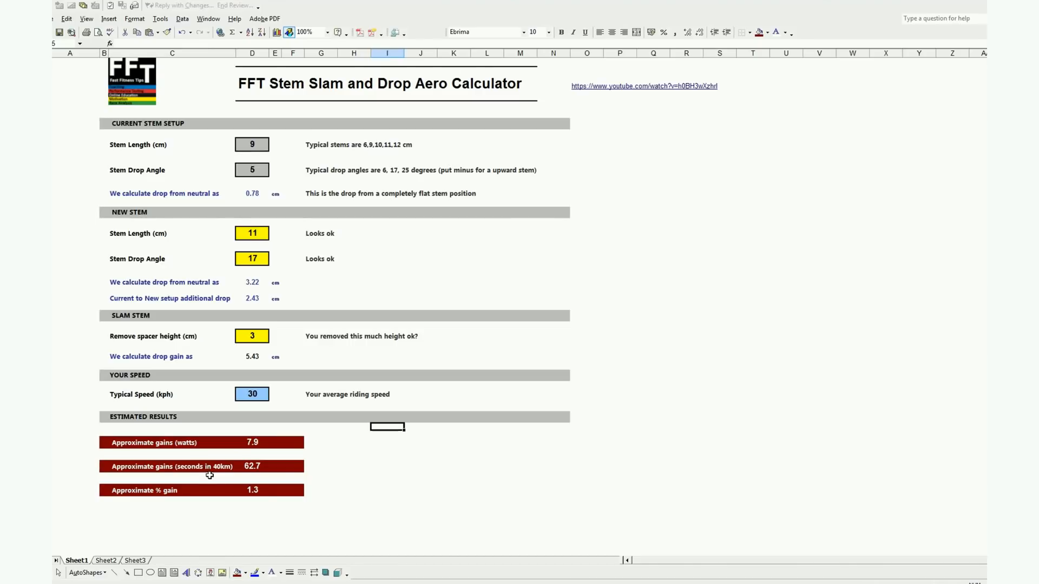
{"action": "left_click", "coordinate": [253, 396]}
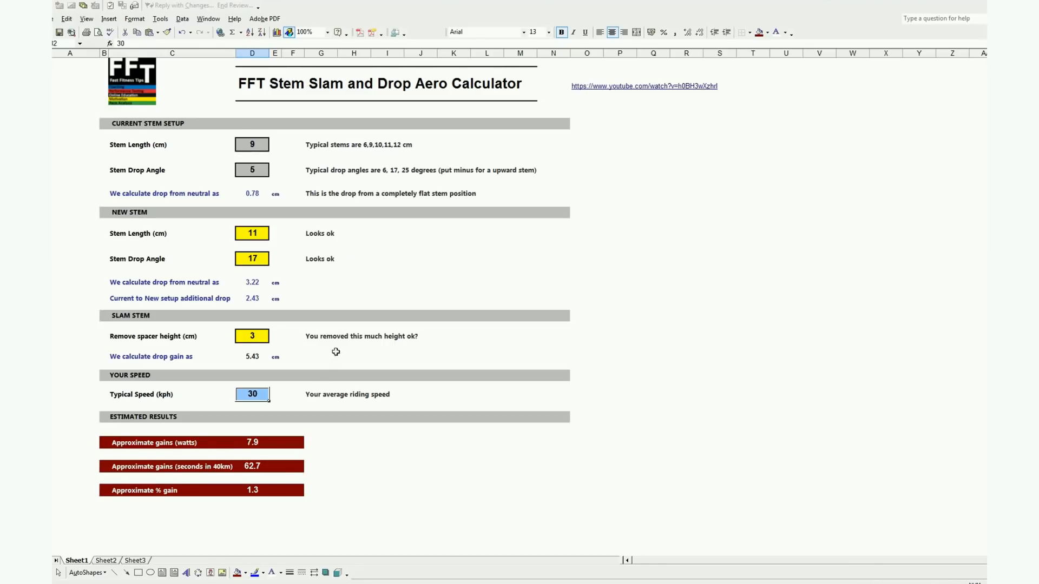
{"action": "left_click", "coordinate": [342, 335]}
- Change the new stem drop angle to 25° and the removed spacer height to 4 cm
{"action": "left_click", "coordinate": [262, 234]}
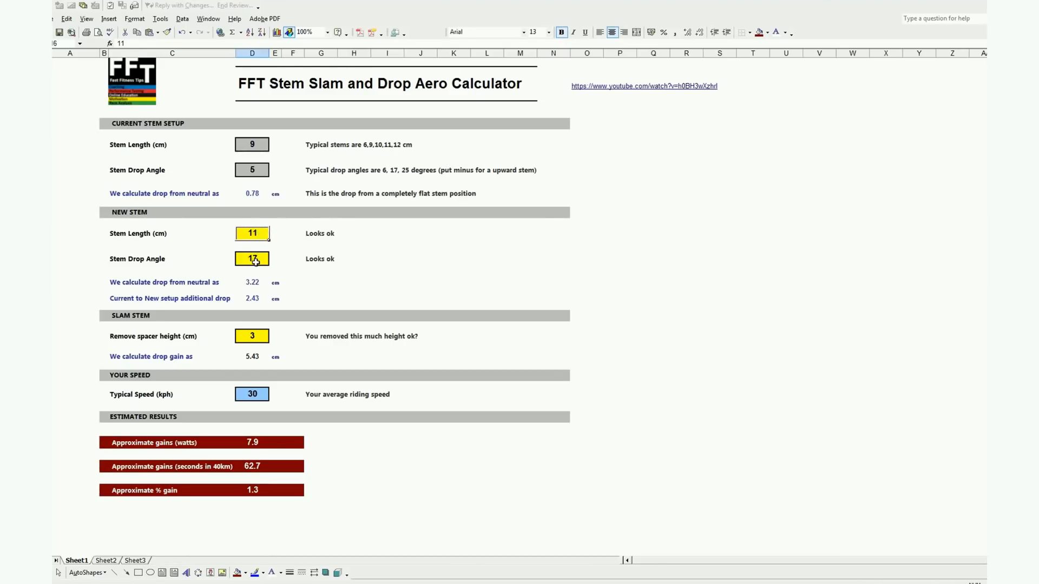
{"action": "left_click", "coordinate": [257, 259]}
{"action": "type", "text": "25"}
{"action": "left_click", "coordinate": [326, 301]}
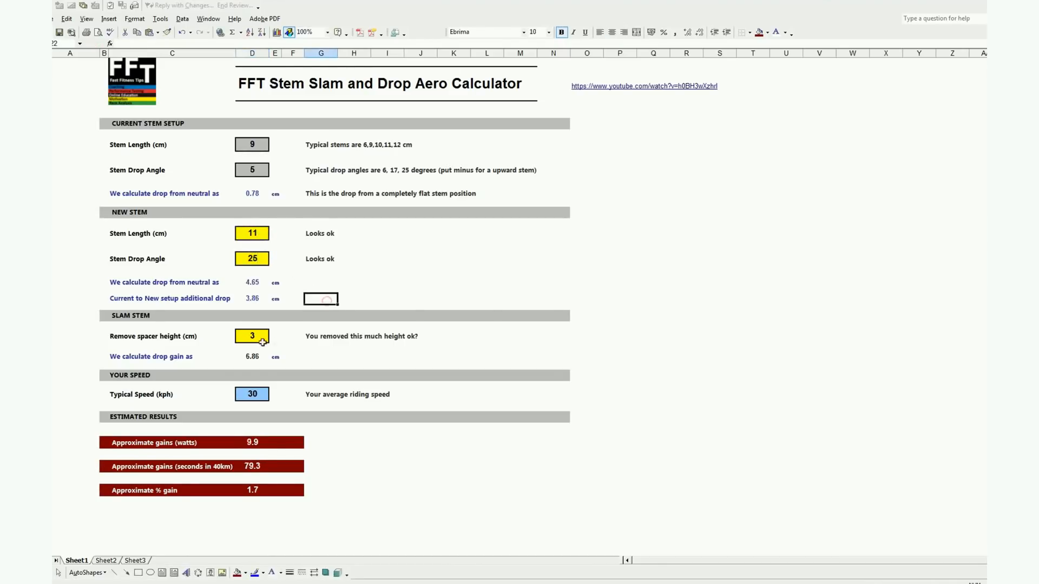
{"action": "left_click", "coordinate": [252, 336]}
{"action": "type", "text": "4"}
{"action": "left_click", "coordinate": [318, 361]}
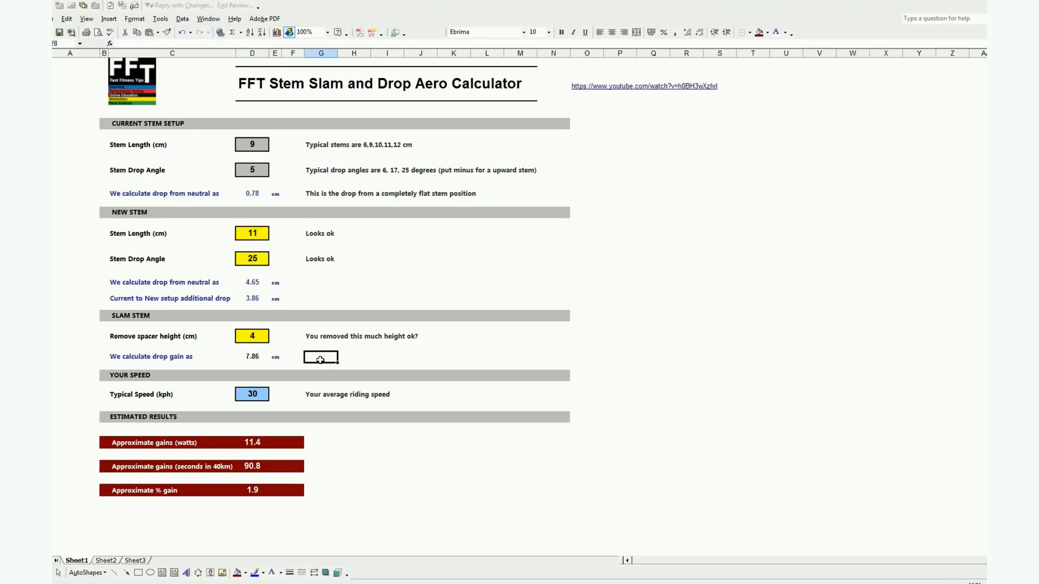
- Raise the typical speed to 40 kph, estimating 21.9 W and 78.6 seconds gained
{"action": "left_click", "coordinate": [250, 394]}
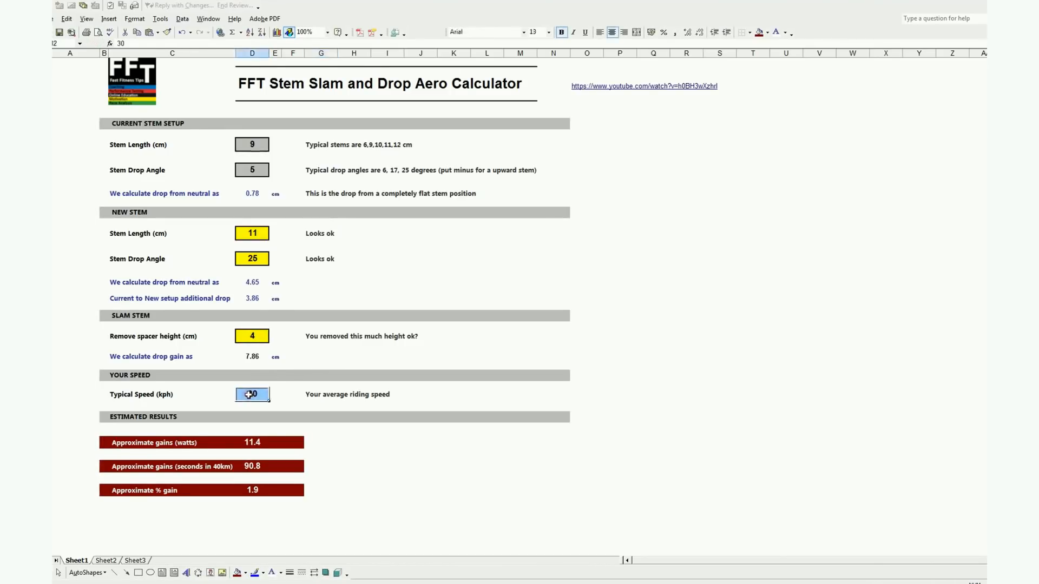
{"action": "type", "text": "40"}
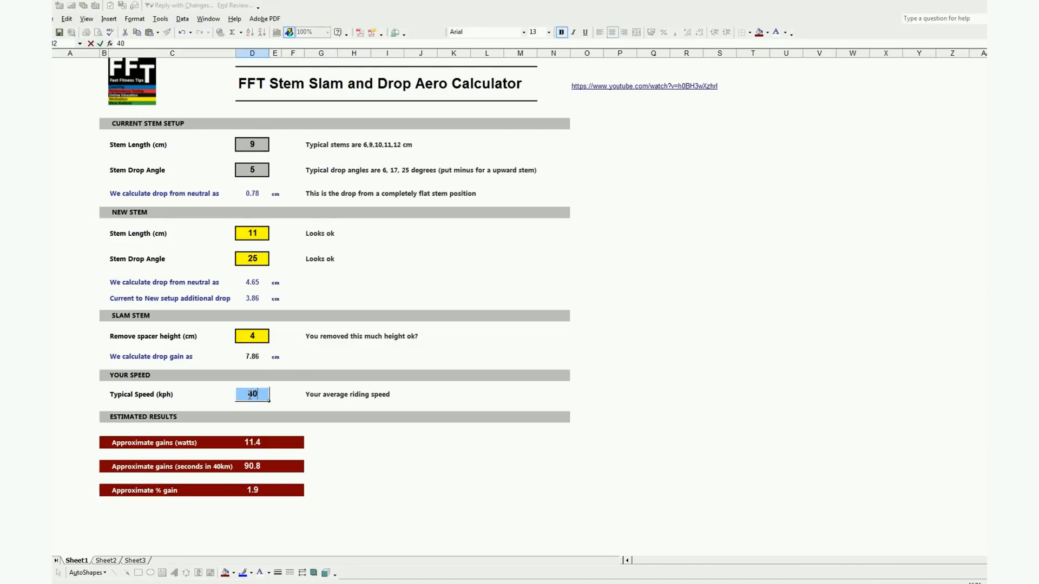
{"action": "key", "text": "Return"}
{"action": "left_click", "coordinate": [345, 476]}
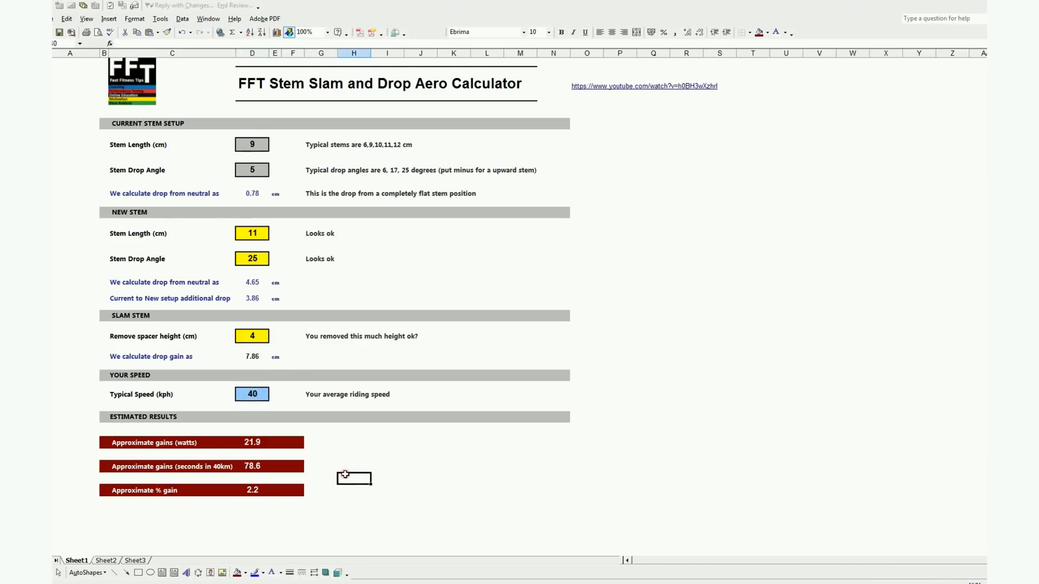